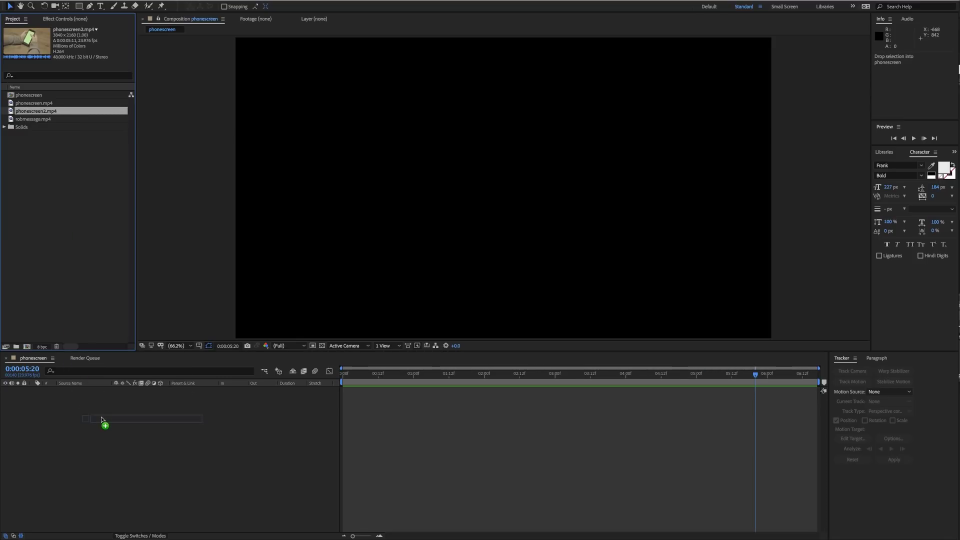
Add the phonescreen2.mp4 clip to the phonescreen composition
{"action": "left_click_drag", "start_coordinate": [102, 420], "coordinate": [100, 417]}
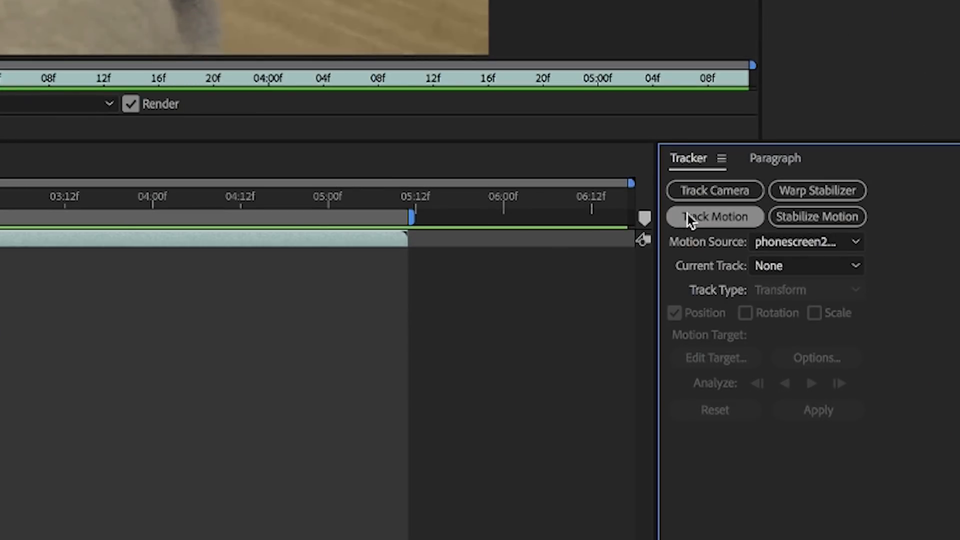
Start a Perspective corner pin motion track on the phonescreen2.mp4 layer
{"action": "left_click", "coordinate": [841, 381]}
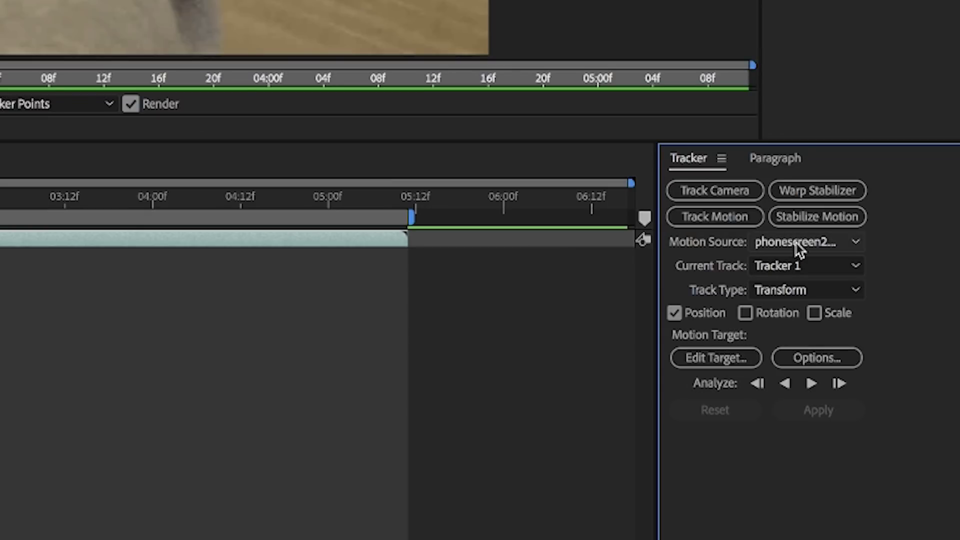
{"action": "left_click", "coordinate": [783, 292]}
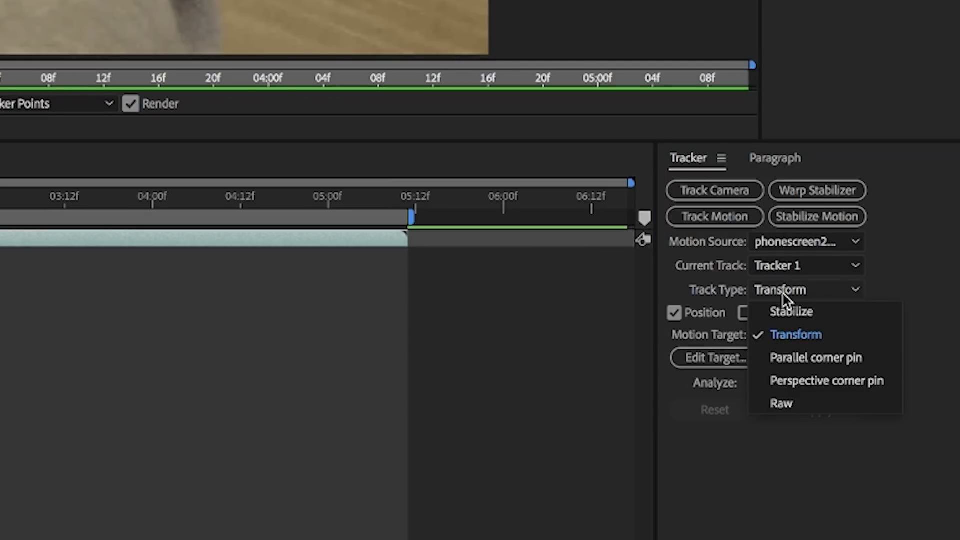
{"action": "left_click", "coordinate": [823, 382]}
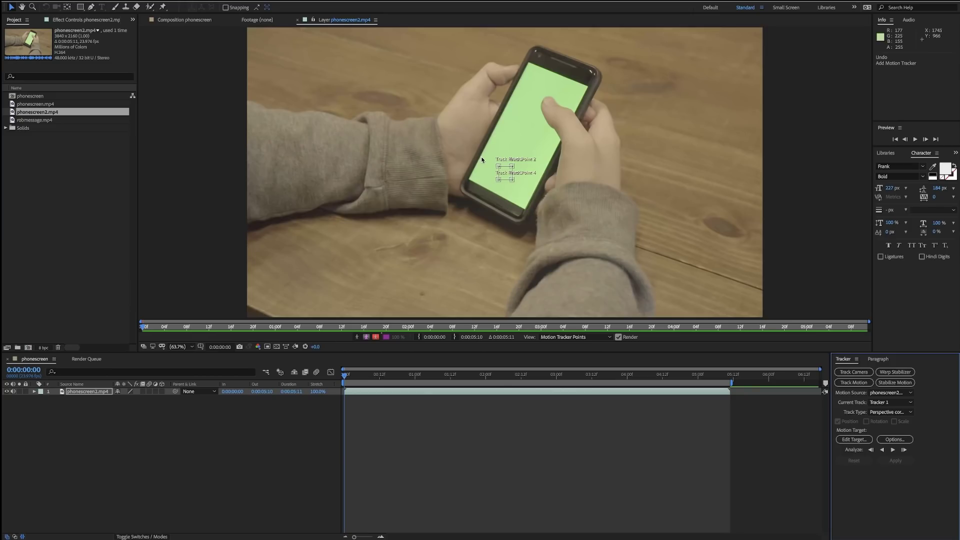
{"action": "left_click", "coordinate": [507, 170]}
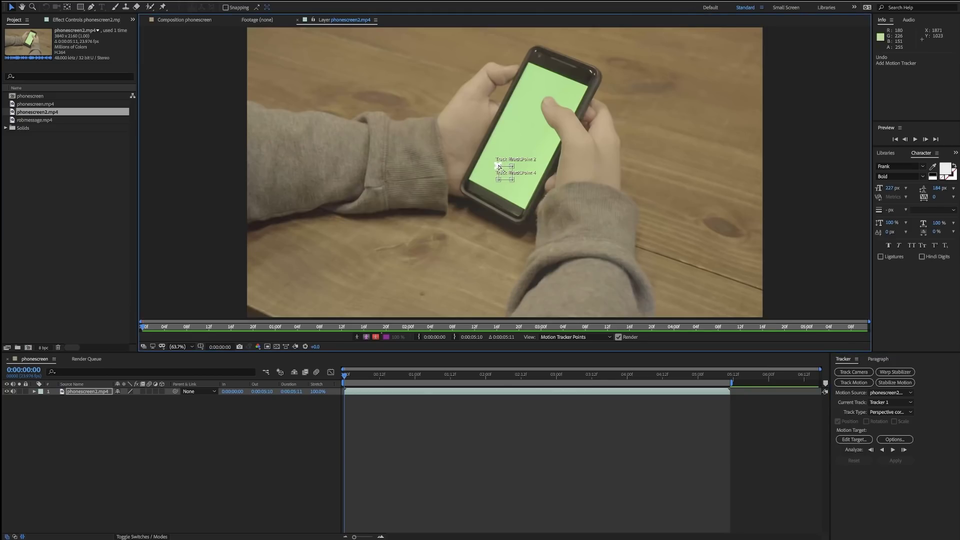
Drag Track Points 3 and 4 onto the green phone screen's corners
{"action": "scroll", "coordinate": [499, 166], "scroll_direction": "up", "scroll_amount": 5}
{"action": "scroll", "coordinate": [500, 167], "scroll_direction": "down", "scroll_amount": 3}
{"action": "left_click_drag", "start_coordinate": [505, 193], "coordinate": [463, 198]}
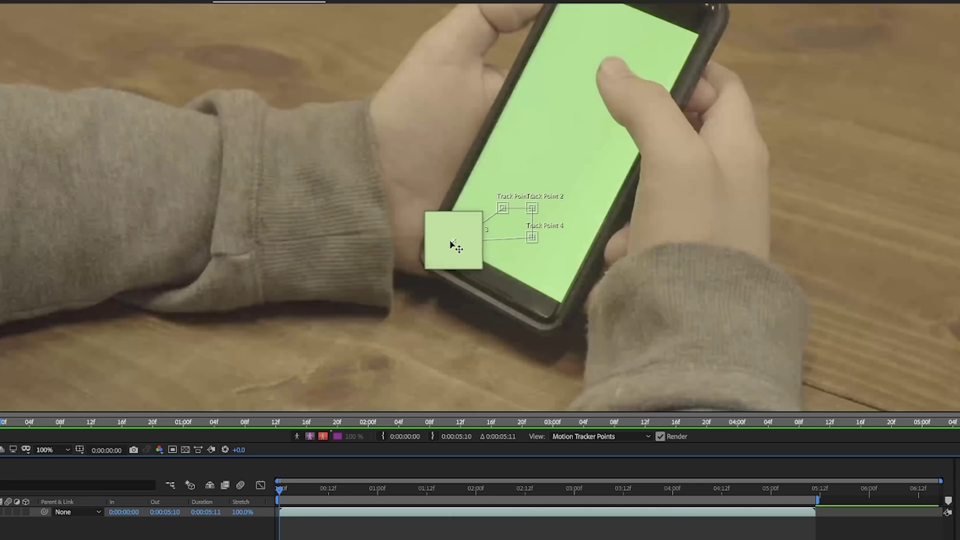
{"action": "left_click_drag", "start_coordinate": [445, 243], "coordinate": [439, 237]}
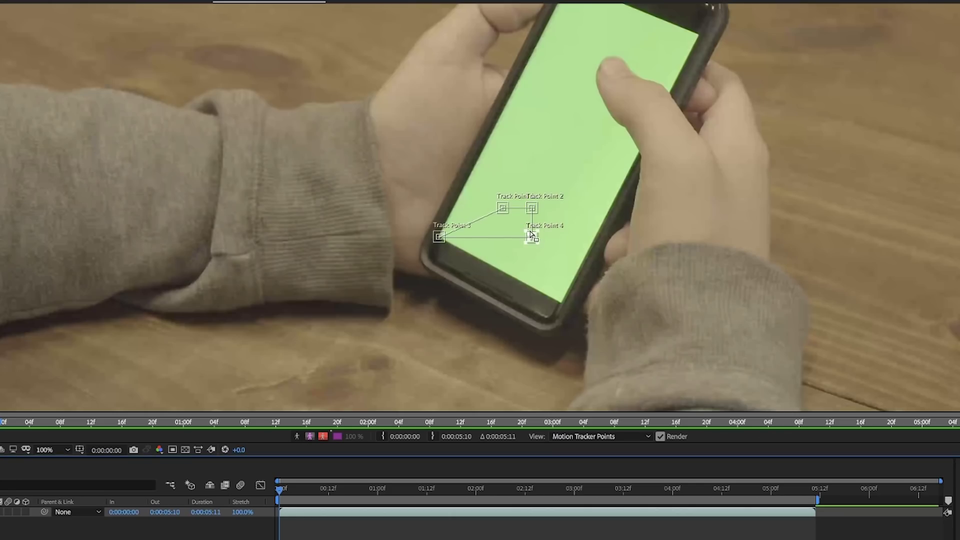
{"action": "left_click_drag", "start_coordinate": [532, 235], "coordinate": [556, 305]}
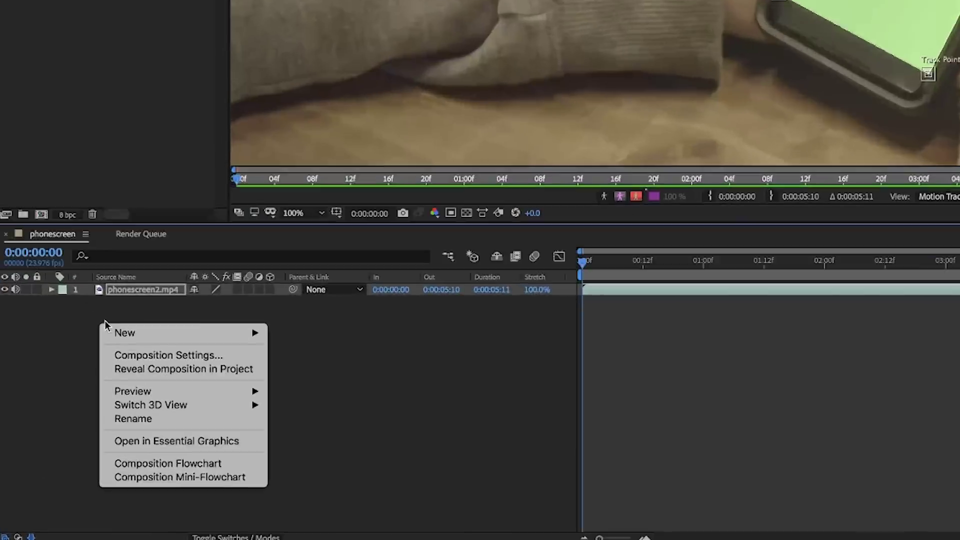
Create a new full-size red solid layer
{"action": "mouse_move", "coordinate": [224, 316]}
{"action": "left_click", "coordinate": [365, 354]}
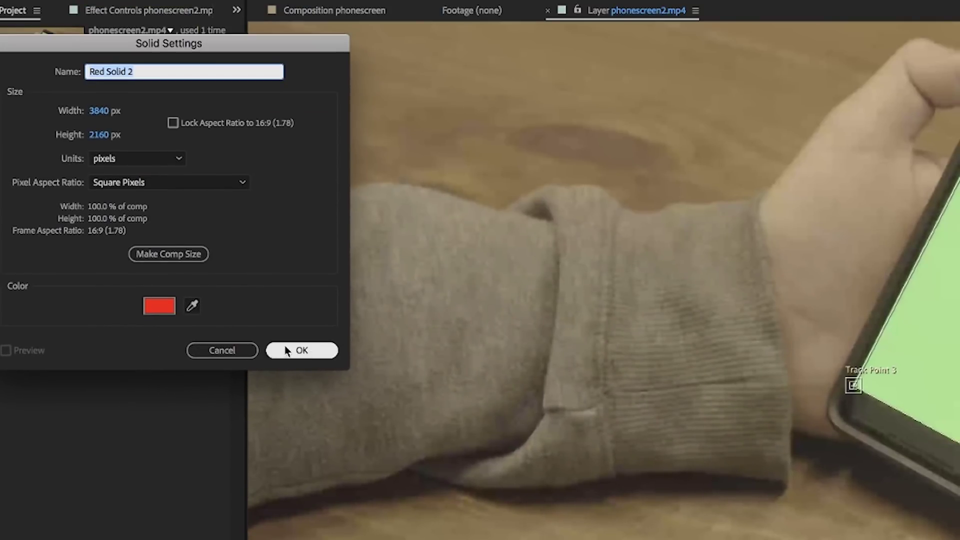
{"action": "left_click", "coordinate": [290, 351]}
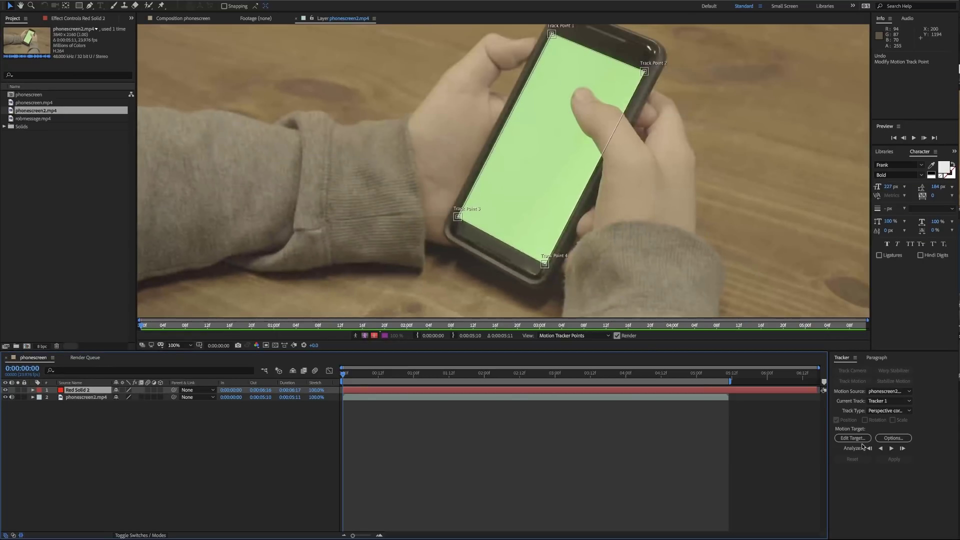
Make the red solid the motion target and analyze the corner track forward
{"action": "left_click", "coordinate": [852, 439]}
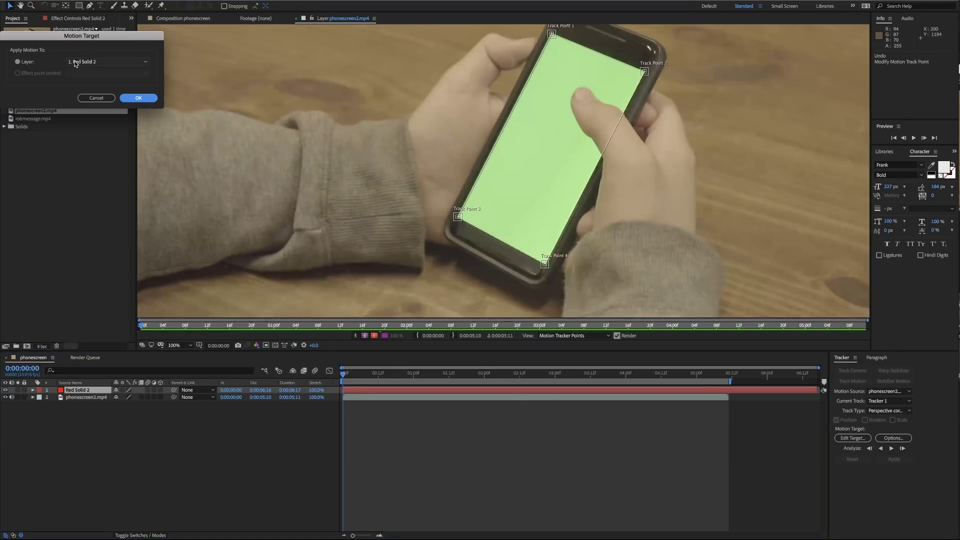
{"action": "left_click", "coordinate": [133, 98]}
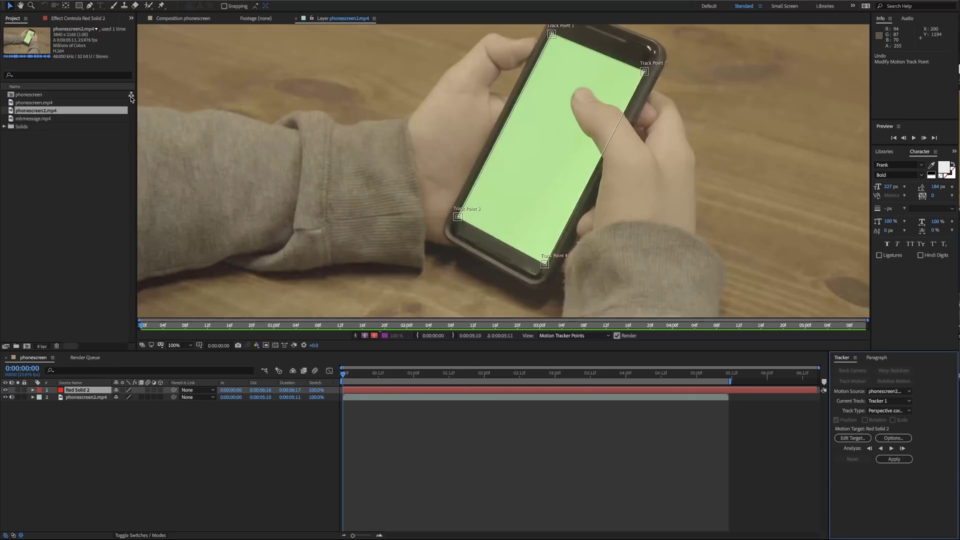
{"action": "left_click", "coordinate": [892, 450]}
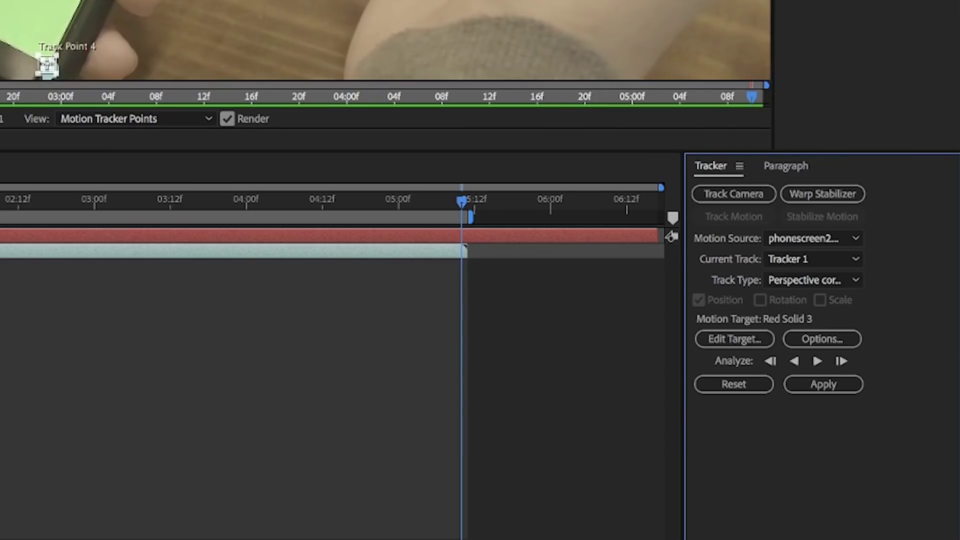
Apply the tracked corners to the red solid and preview from the clip's start
{"action": "left_click", "coordinate": [821, 386]}
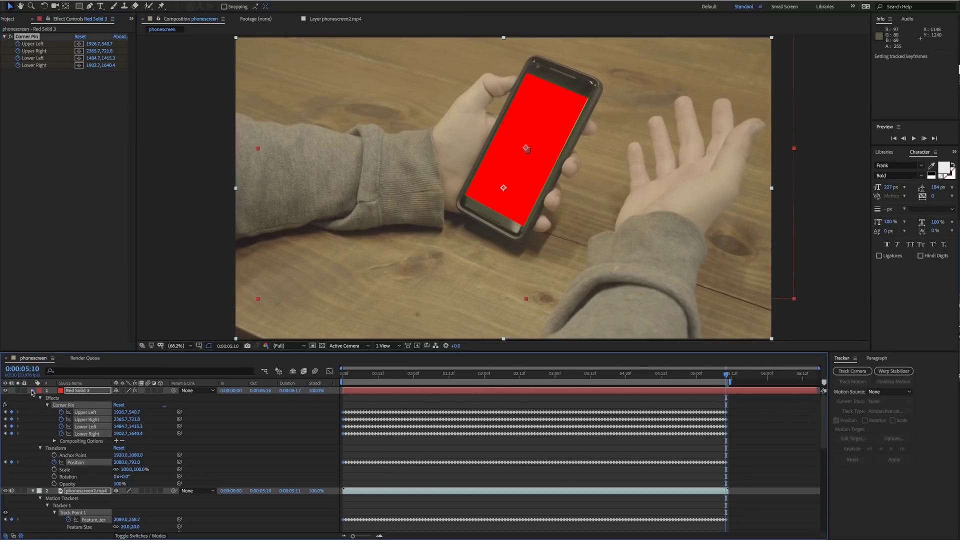
{"action": "left_click", "coordinate": [32, 391]}
{"action": "left_click_drag", "start_coordinate": [351, 379], "coordinate": [342, 379]}
{"action": "key", "text": "space"}
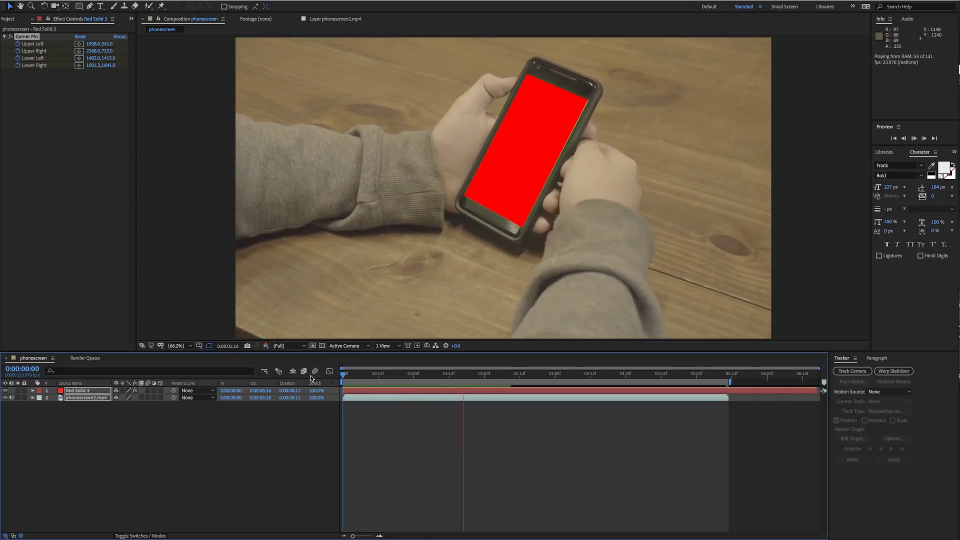
Move the red solid layer beneath phonescreen2.mp4 in the timeline
{"action": "left_click", "coordinate": [78, 391]}
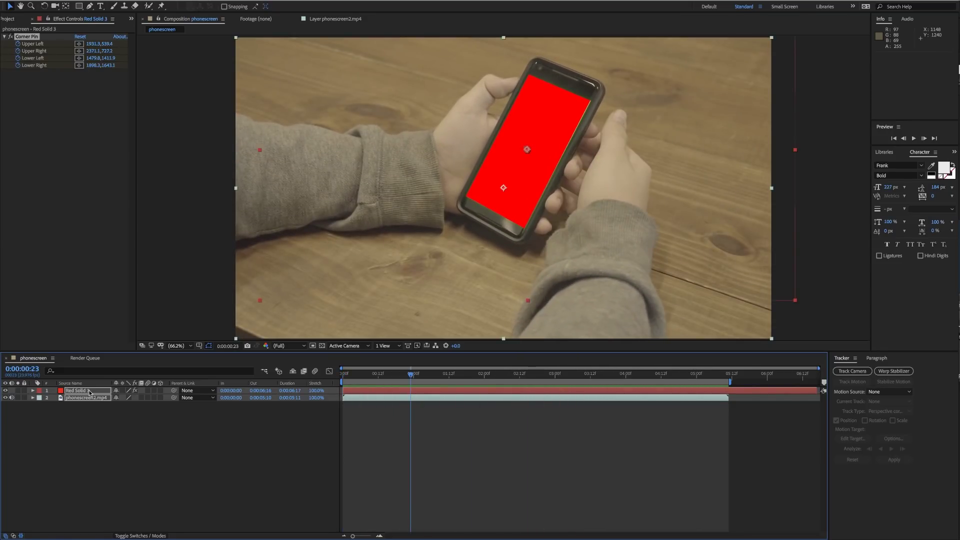
{"action": "left_click_drag", "start_coordinate": [78, 390], "coordinate": [83, 401]}
{"action": "left_click", "coordinate": [91, 390]}
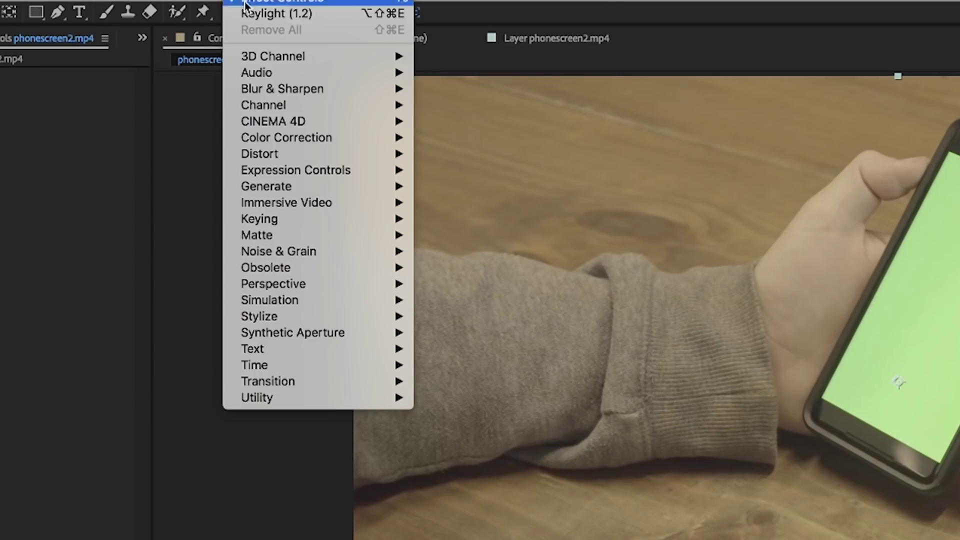
Apply Keylight (1.2) to the clip and sample the green screen as Screen Colour
{"action": "mouse_move", "coordinate": [307, 218]}
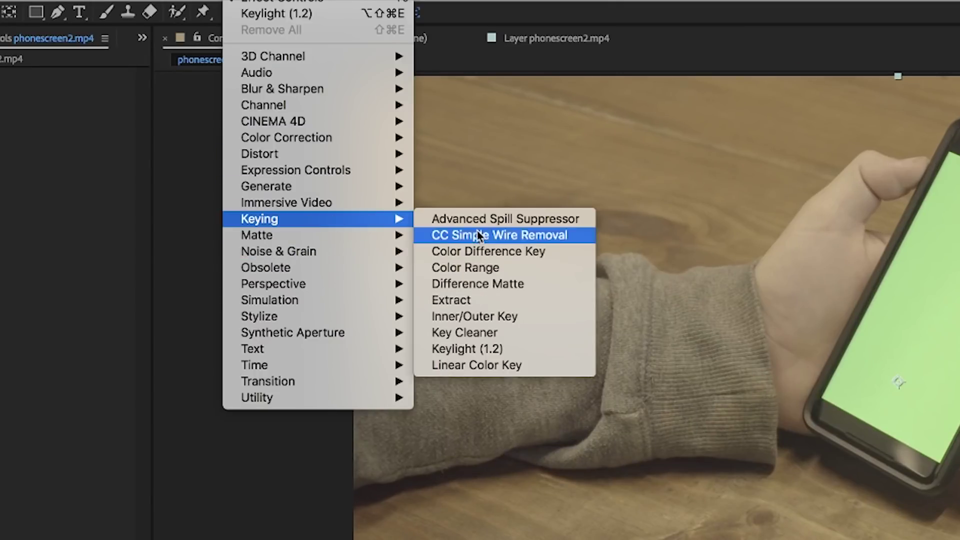
{"action": "left_click", "coordinate": [468, 348]}
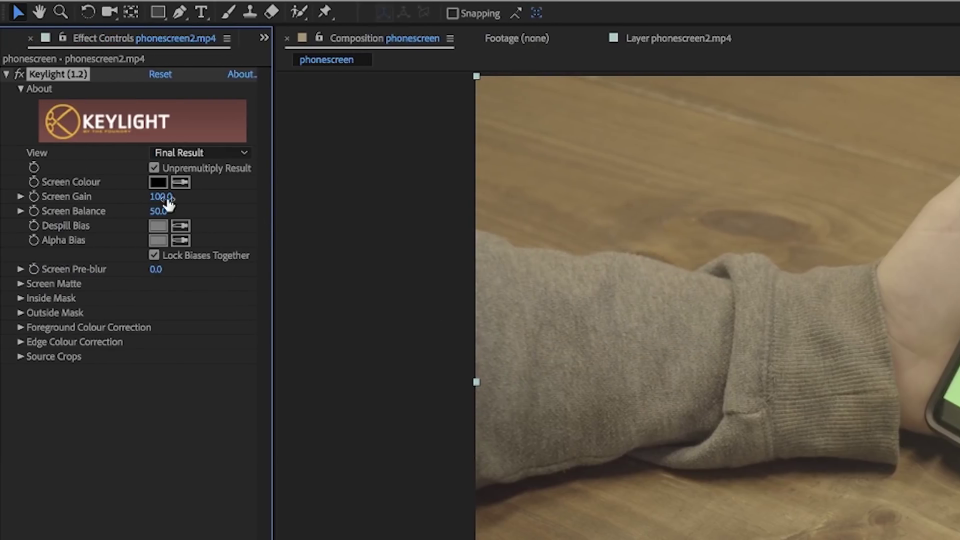
{"action": "left_click", "coordinate": [181, 183]}
{"action": "left_click", "coordinate": [953, 395]}
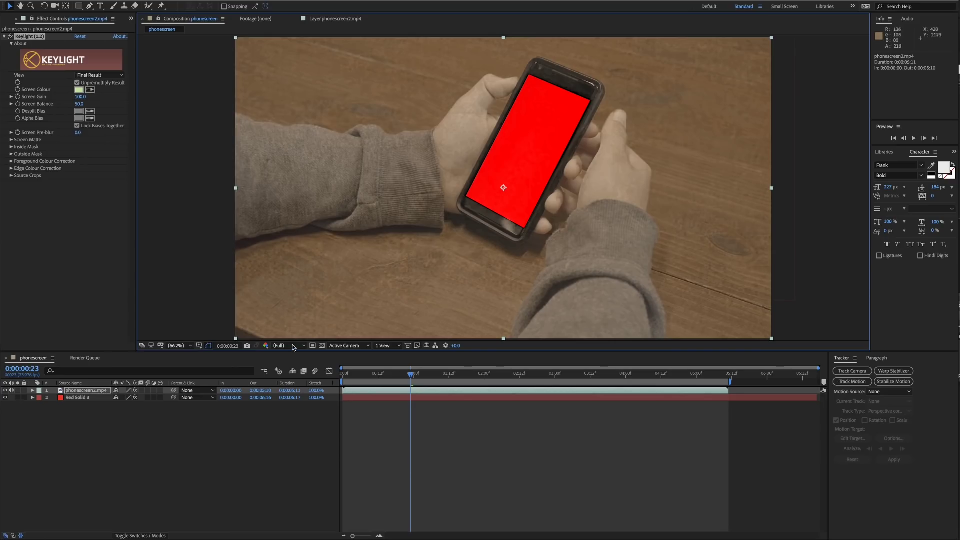
View the Alpha channel, hide the red solid, and reveal Keylight's Screen Matte settings
{"action": "left_click", "coordinate": [267, 346]}
{"action": "left_click", "coordinate": [280, 391]}
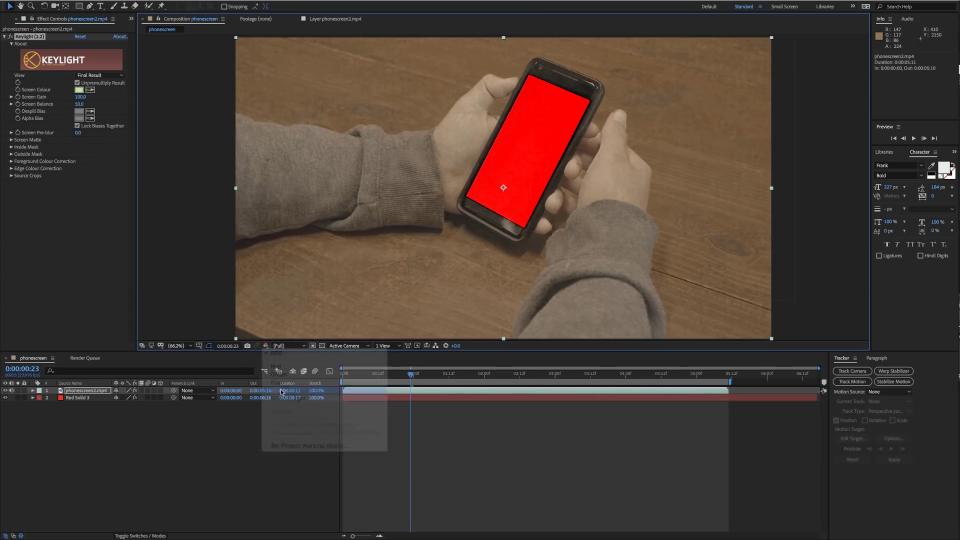
{"action": "left_click", "coordinate": [5, 398]}
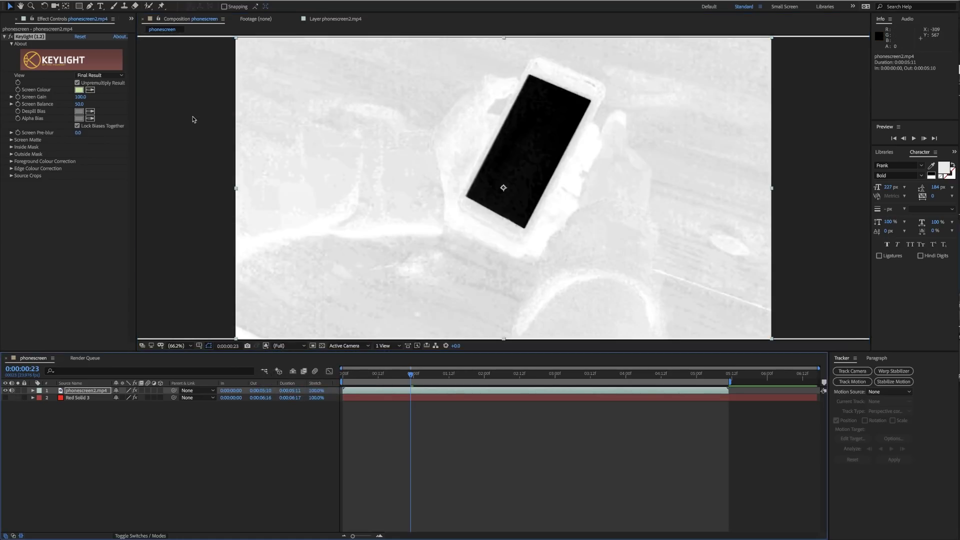
{"action": "left_click", "coordinate": [11, 140]}
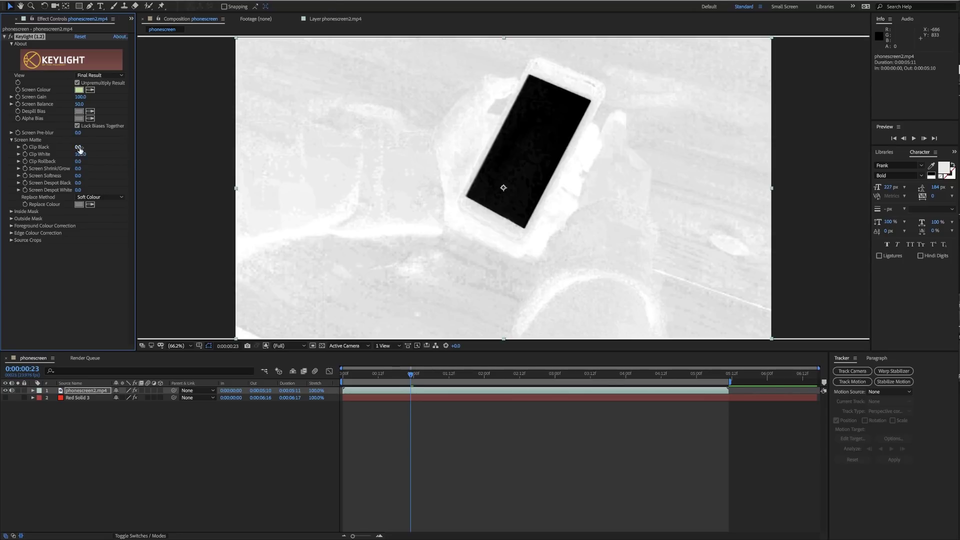
Set Screen Matte Clip White to 71, Clip Black to 24, Screen Softness to 2.0
{"action": "left_click_drag", "start_coordinate": [80, 150], "coordinate": [71, 158]}
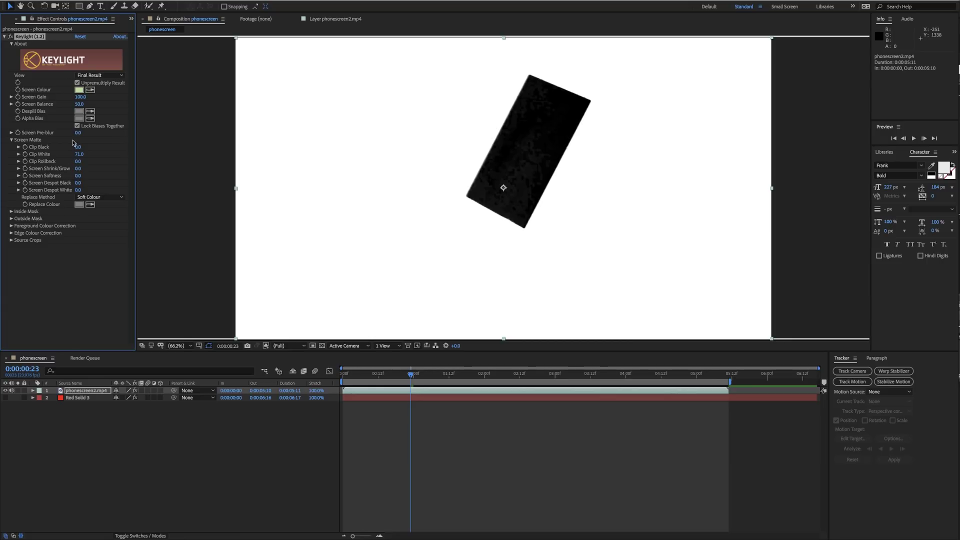
{"action": "left_click_drag", "start_coordinate": [81, 147], "coordinate": [88, 149]}
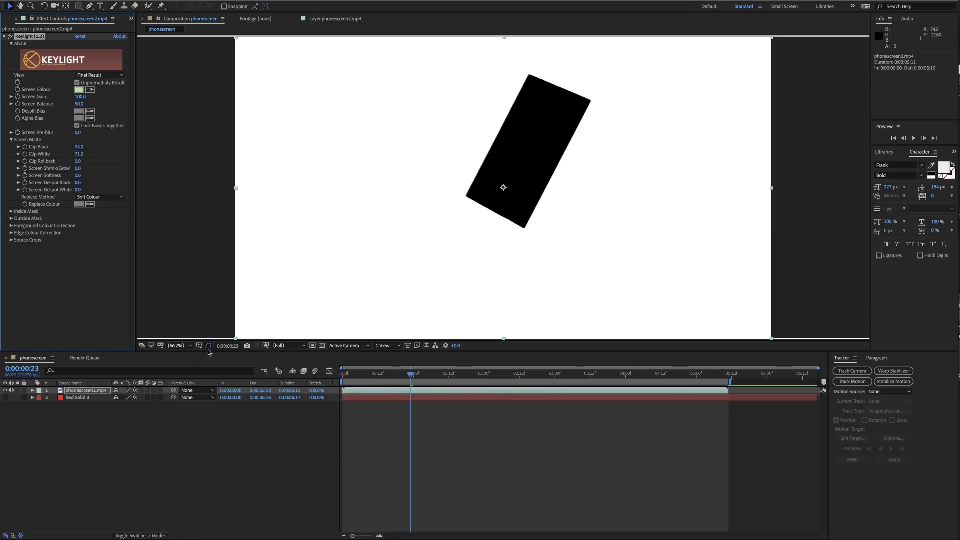
{"action": "left_click", "coordinate": [161, 348]}
{"action": "left_click", "coordinate": [264, 353]}
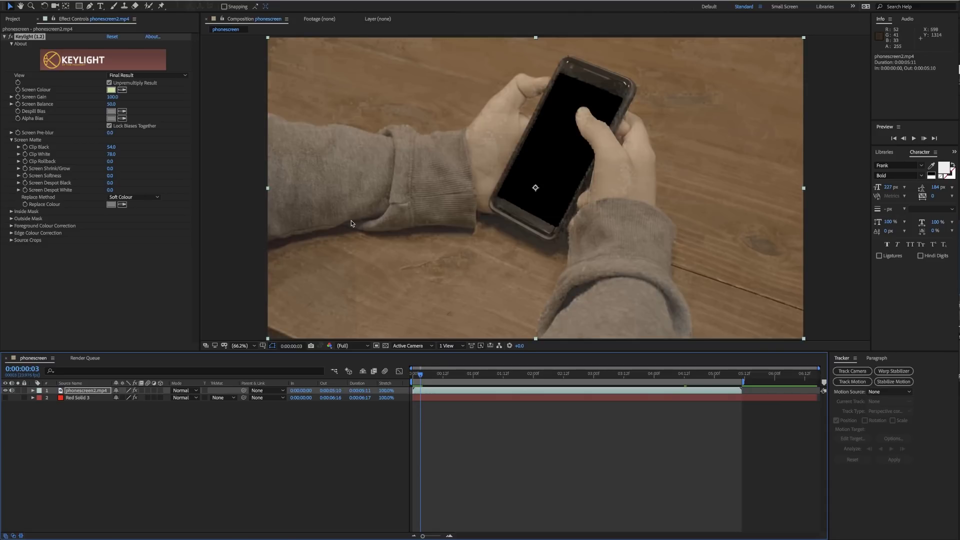
{"action": "left_click_drag", "start_coordinate": [109, 176], "coordinate": [119, 176]}
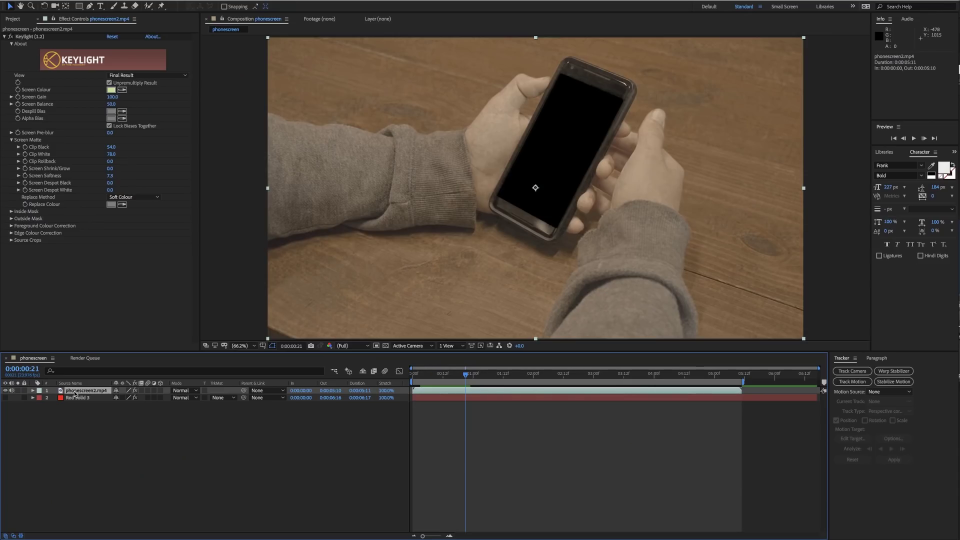
Duplicate the keyed phonescreen2.mp4 layer with Ctrl+C and Ctrl+V
{"action": "key", "text": "ctrl+c"}
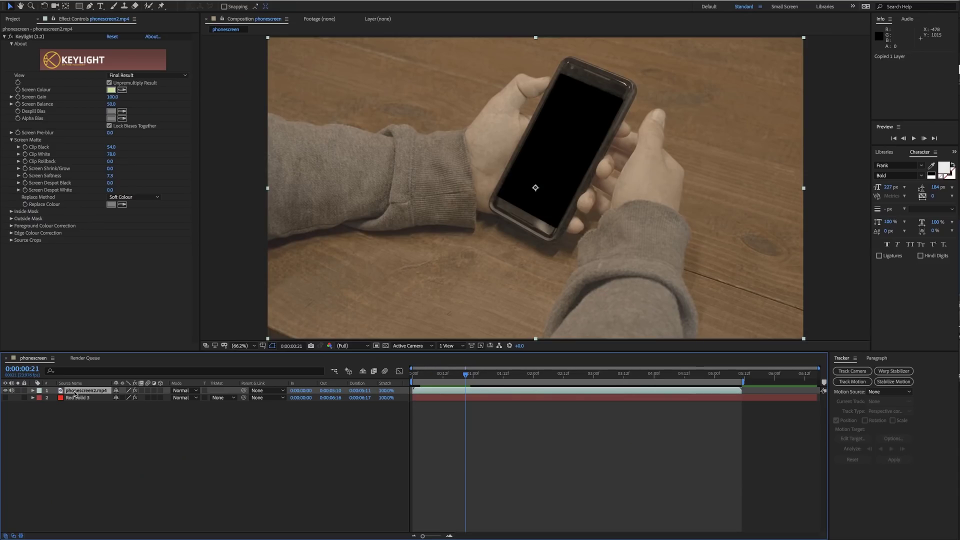
{"action": "key", "text": "ctrl+v"}
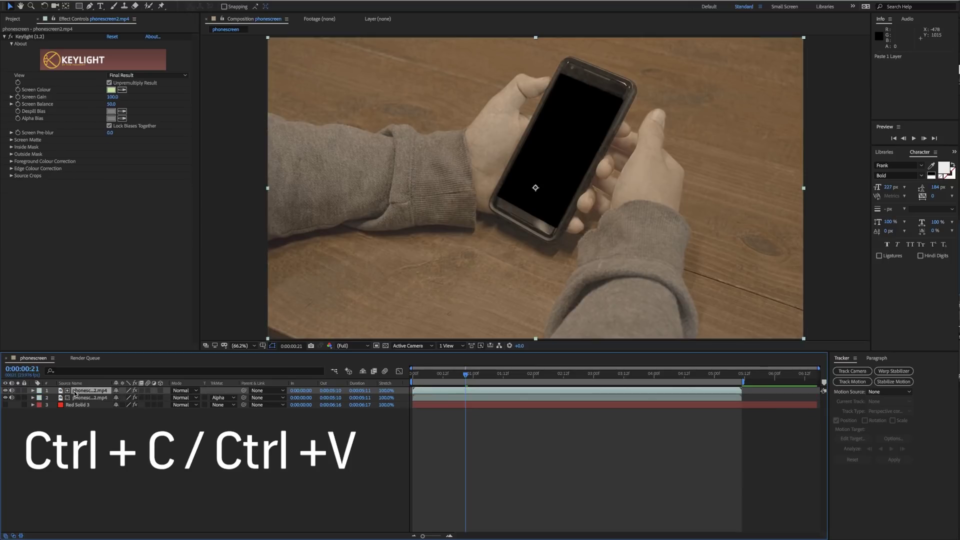
{"action": "left_click", "coordinate": [83, 399]}
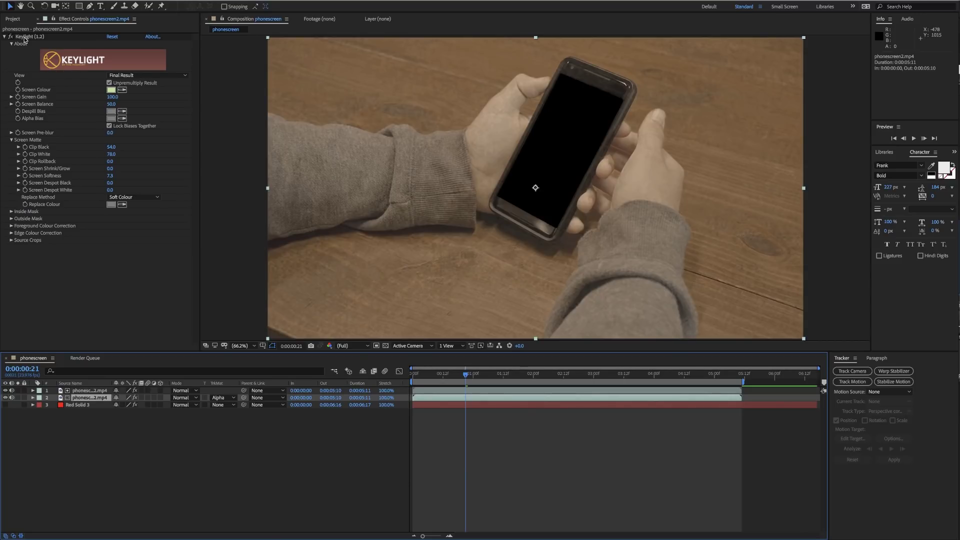
{"action": "left_click", "coordinate": [84, 390]}
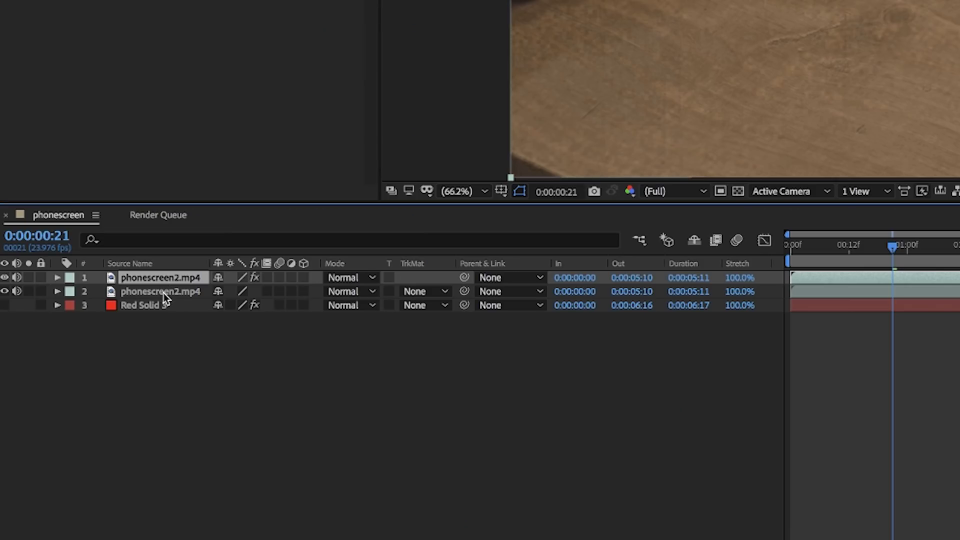
Set layer 2's track matte to Alpha Matte using the upper copy
{"action": "left_click", "coordinate": [164, 293]}
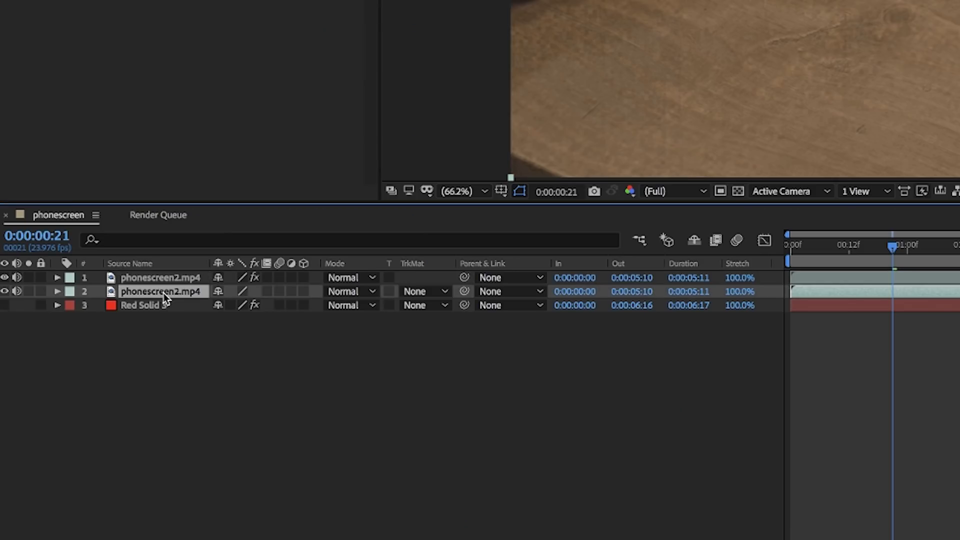
{"action": "left_click", "coordinate": [419, 293]}
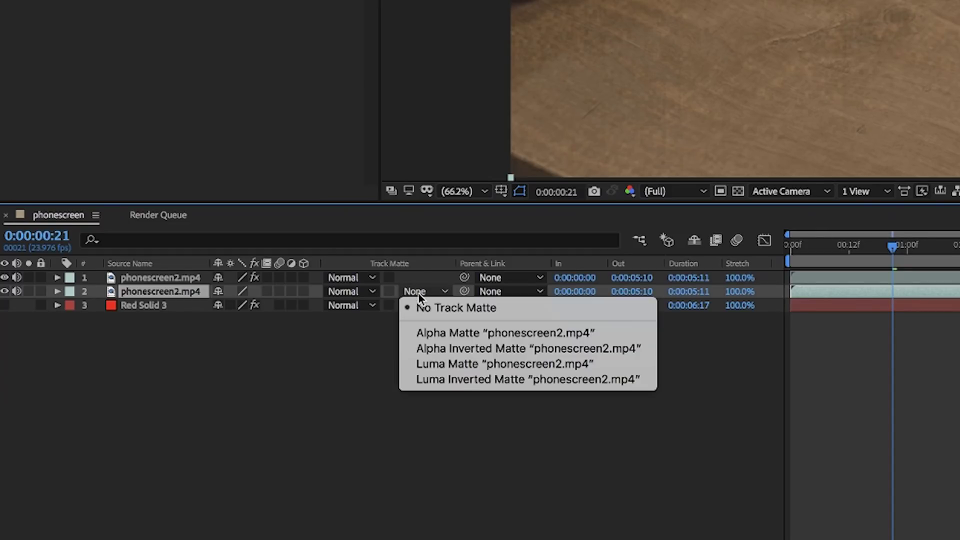
{"action": "left_click", "coordinate": [433, 335]}
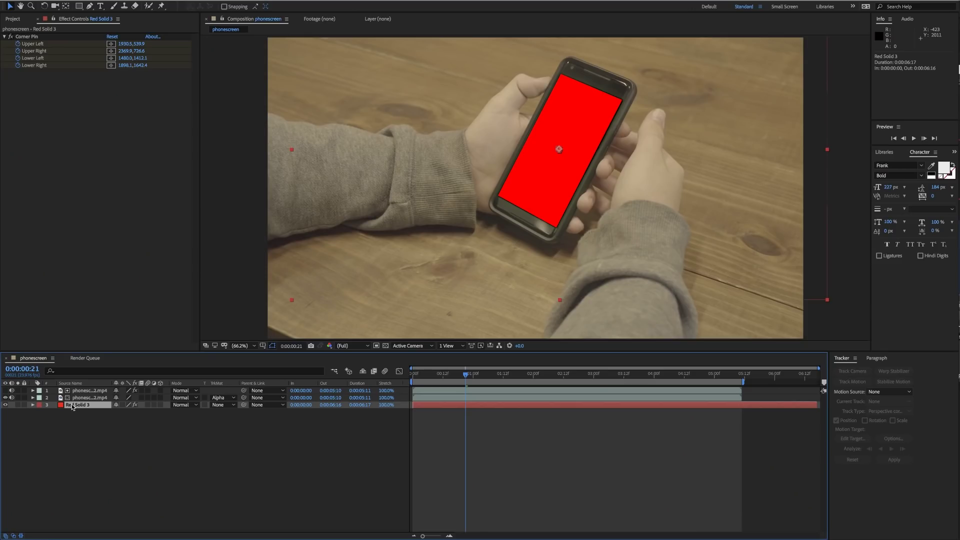
Pre-compose the red solid into Red Solid 3 Comp 1, open it, and show the Project panel
{"action": "right_click", "coordinate": [72, 407]}
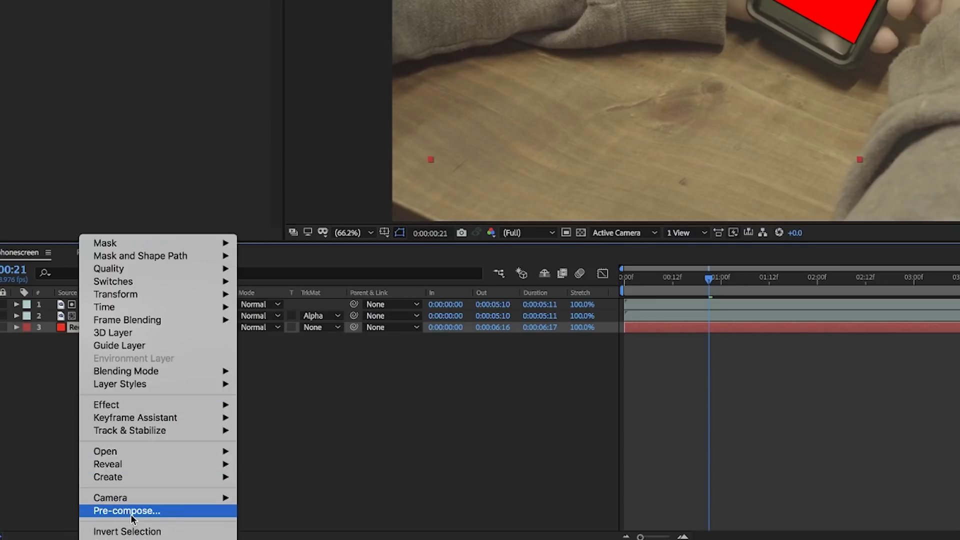
{"action": "left_click", "coordinate": [132, 512]}
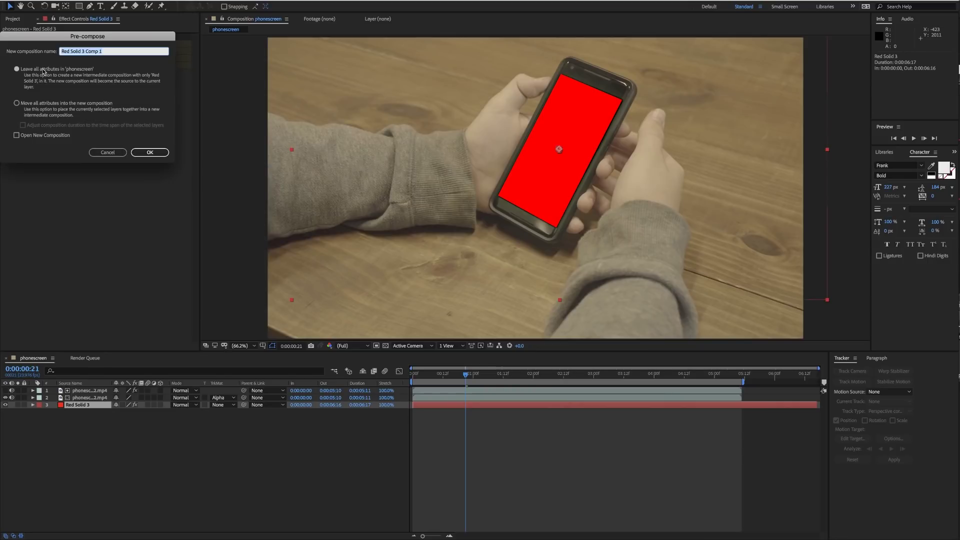
{"action": "left_click", "coordinate": [141, 150]}
{"action": "double_click", "coordinate": [89, 406]}
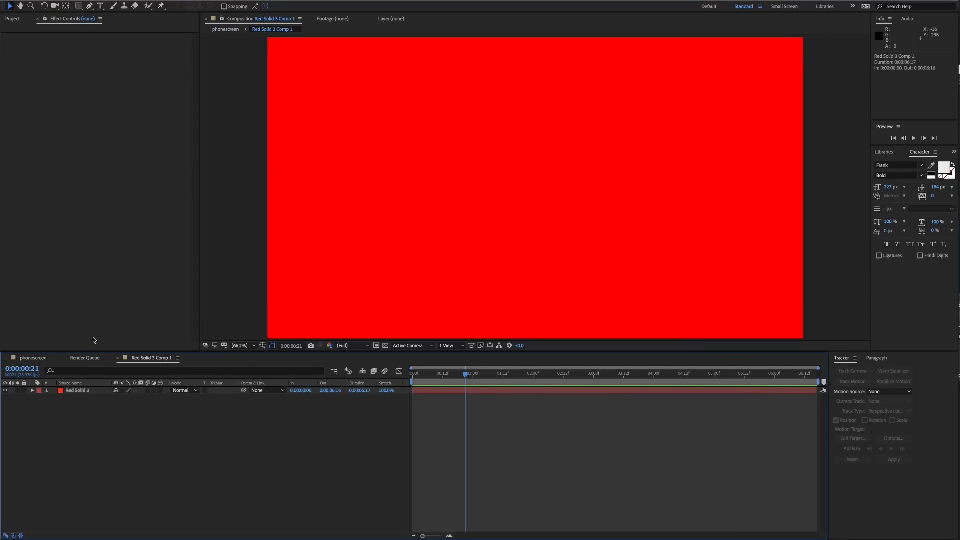
{"action": "left_click", "coordinate": [12, 19]}
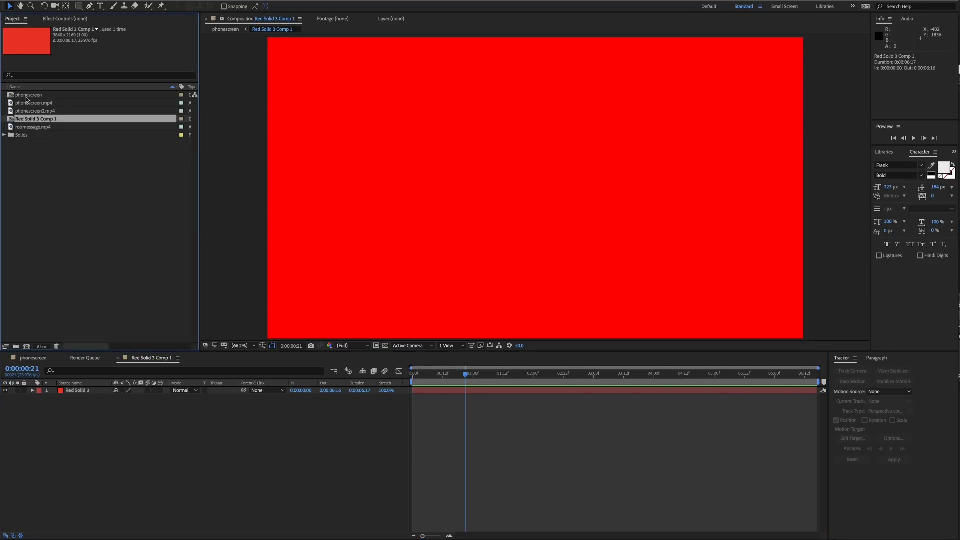
Drop robmessage.mp4 into Red Solid 3 Comp 1 and scale it to cover the red solid
{"action": "left_click_drag", "start_coordinate": [25, 127], "coordinate": [525, 184]}
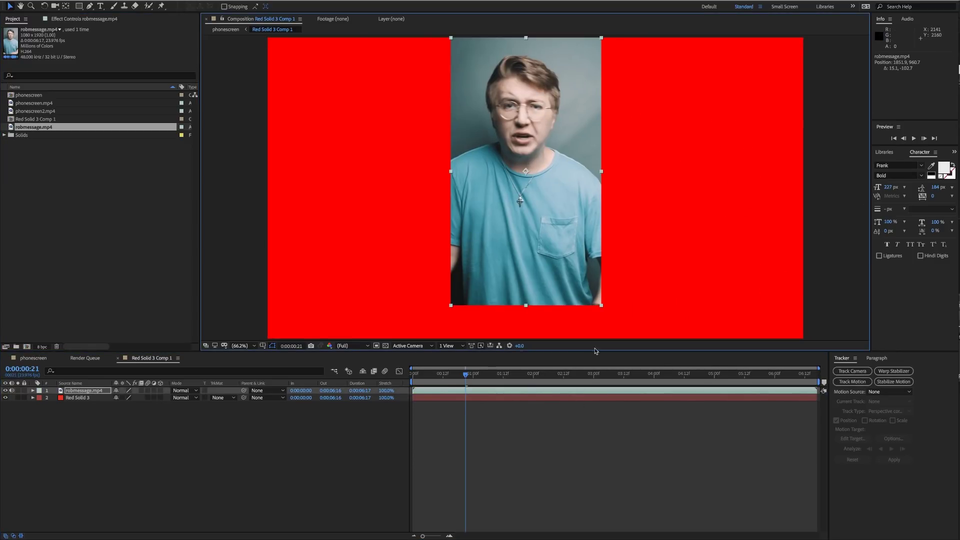
{"action": "left_click_drag", "start_coordinate": [605, 306], "coordinate": [787, 307]}
{"action": "left_click_drag", "start_coordinate": [715, 293], "coordinate": [718, 294]}
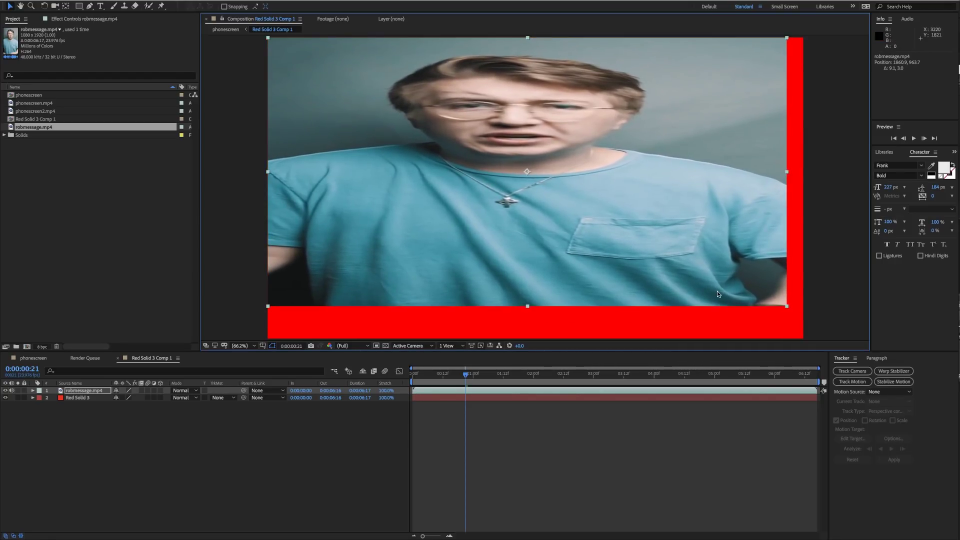
{"action": "left_click_drag", "start_coordinate": [786, 309], "coordinate": [804, 343]}
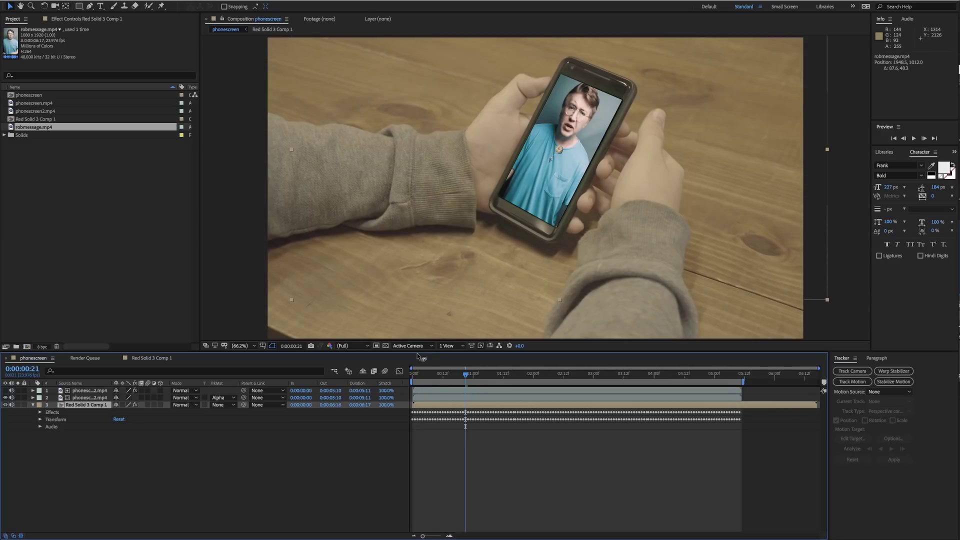
Preview the phone composite from its first frame to check the talking man on screen
{"action": "key", "text": "Home"}
{"action": "key", "text": "space"}
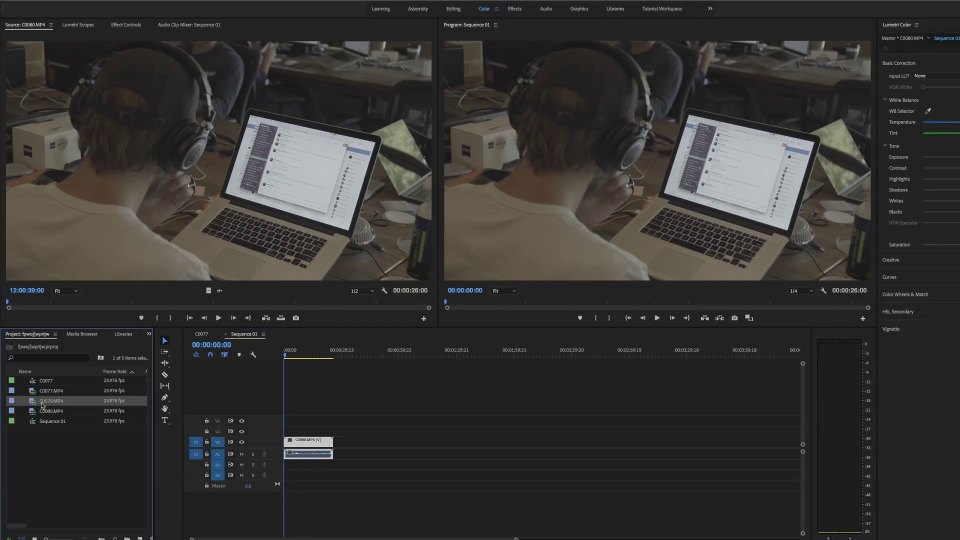
Load C0079.MP4 in the Source monitor and search the effects for 'corn'
{"action": "double_click", "coordinate": [31, 401]}
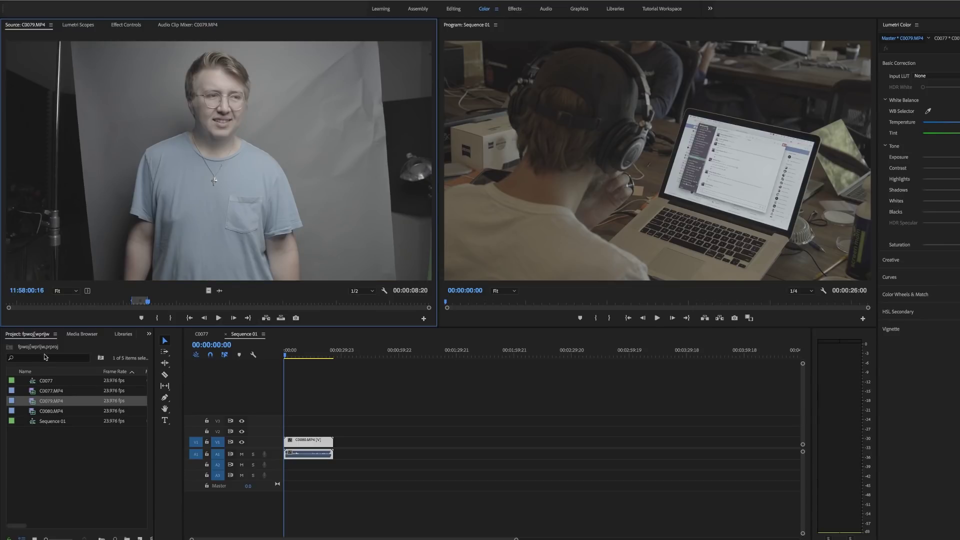
{"action": "left_click_drag", "start_coordinate": [140, 306], "coordinate": [138, 304]}
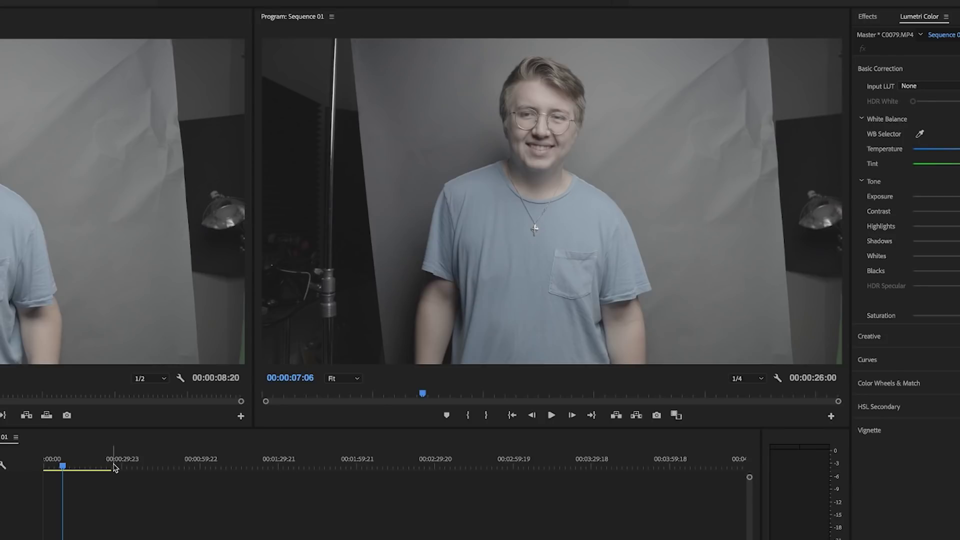
{"action": "left_click", "coordinate": [884, 20]}
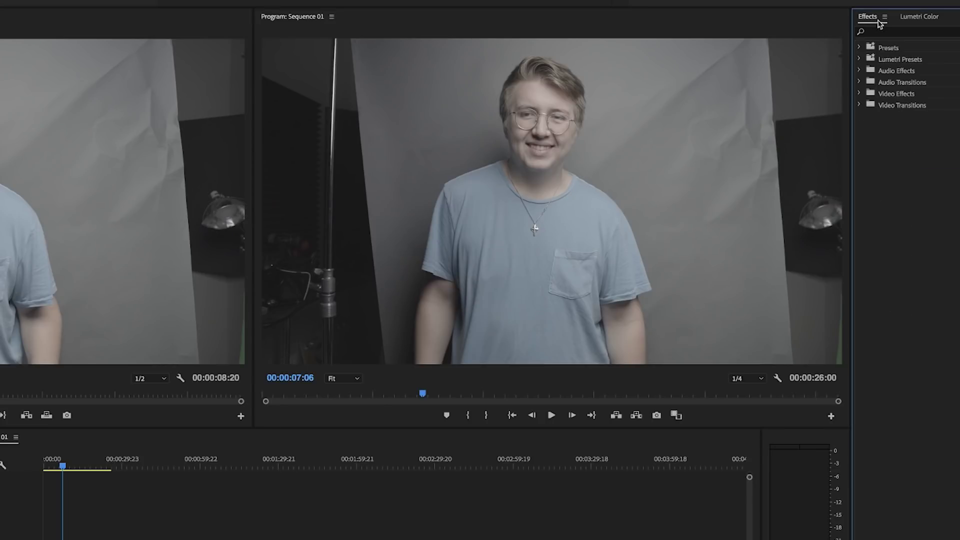
{"action": "left_click", "coordinate": [892, 31]}
{"action": "type", "text": "corn"}
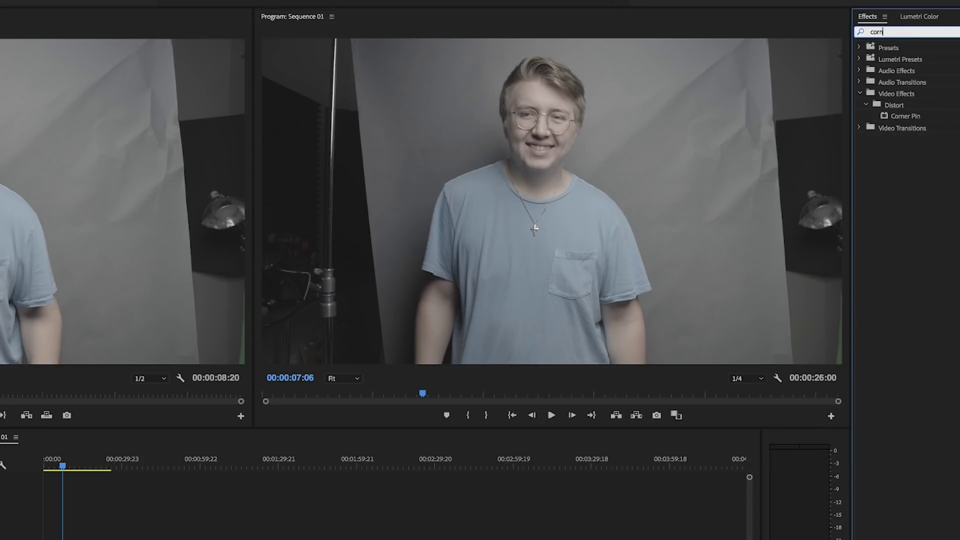
Apply Corner Pin to the C0079 talking-man clip and move it over the laptop
{"action": "left_click", "coordinate": [913, 117]}
{"action": "left_click_drag", "start_coordinate": [908, 116], "coordinate": [313, 432]}
{"action": "left_click_drag", "start_coordinate": [314, 432], "coordinate": [314, 433]}
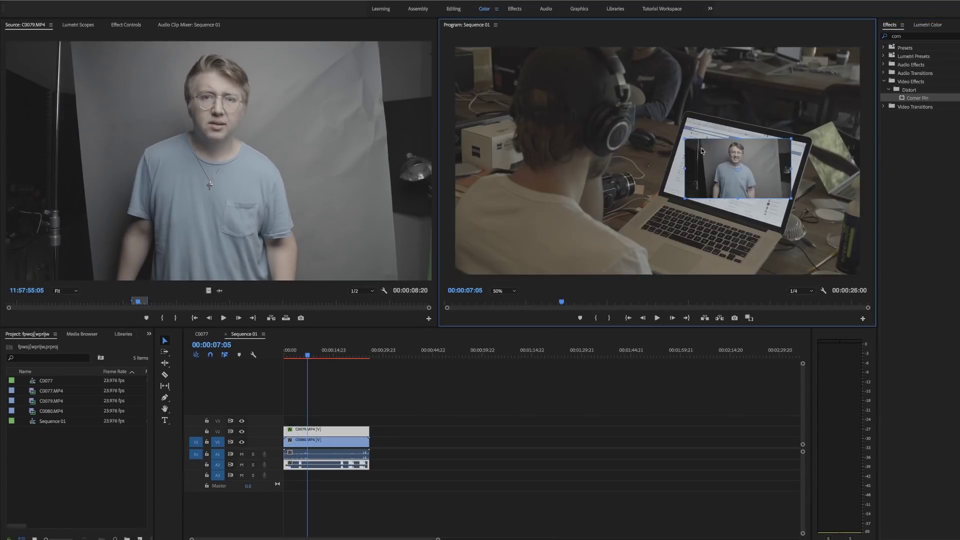
{"action": "mouse_move", "coordinate": [703, 151]}
{"action": "left_mouse_down"}
{"action": "mouse_move", "coordinate": [541, 133]}
{"action": "mouse_move", "coordinate": [672, 136]}
{"action": "mouse_move", "coordinate": [705, 148]}
{"action": "left_mouse_up"}
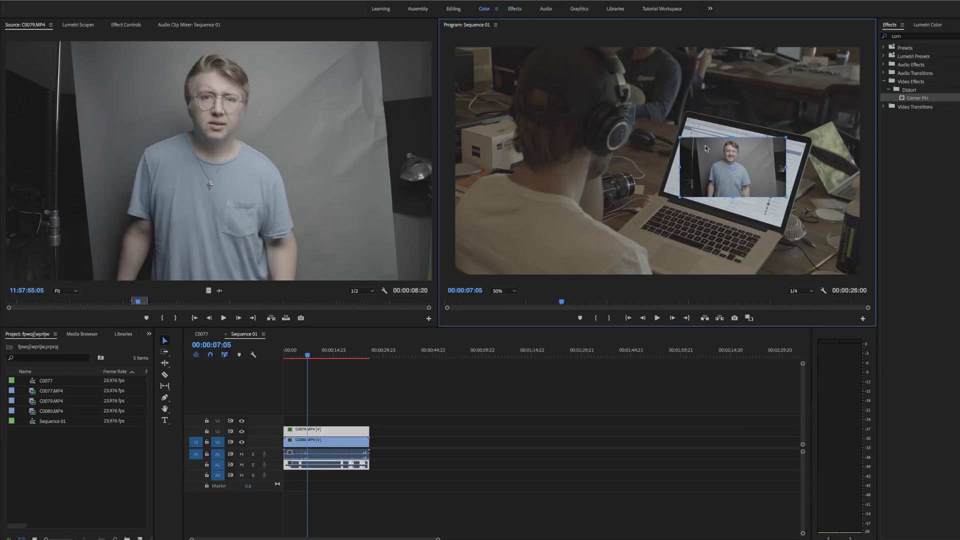
{"action": "left_click", "coordinate": [126, 24]}
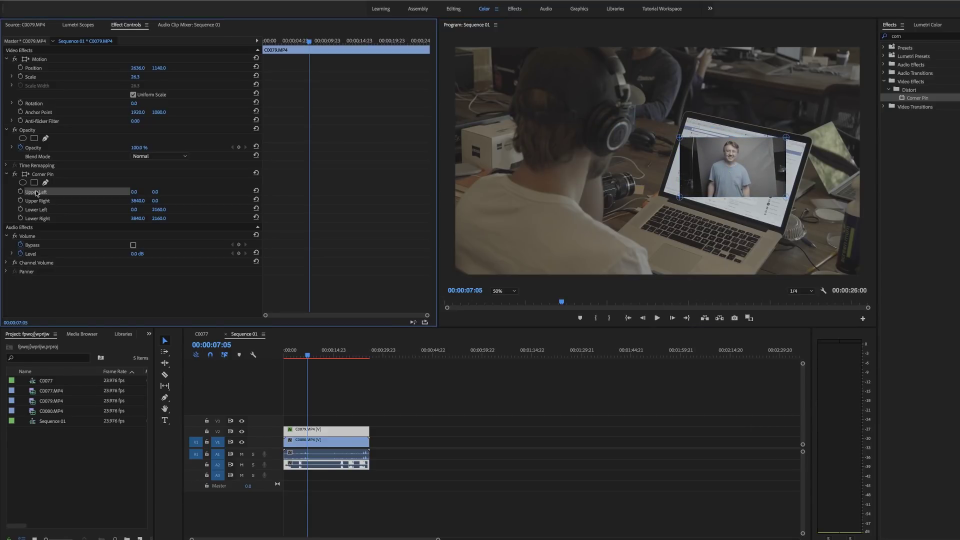
Pin all four Corner Pin handles of C0079.MP4 to the laptop screen's corners
{"action": "left_click_drag", "start_coordinate": [679, 137], "coordinate": [685, 115]}
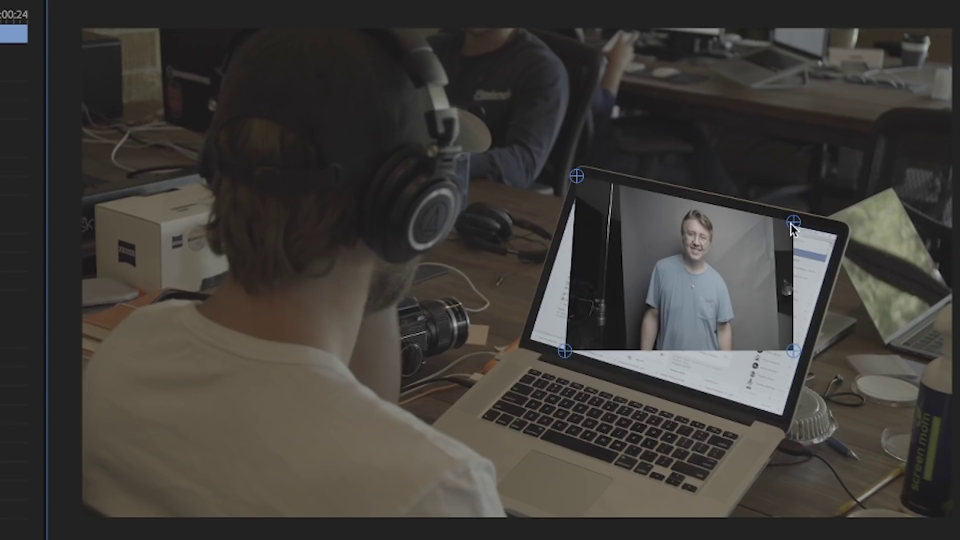
{"action": "left_click_drag", "start_coordinate": [794, 223], "coordinate": [841, 232]}
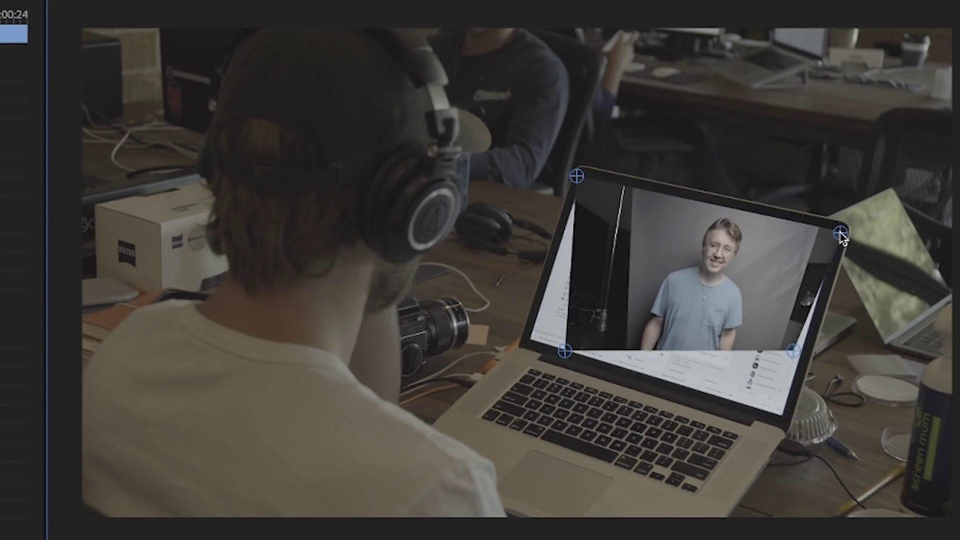
{"action": "left_click_drag", "start_coordinate": [794, 351], "coordinate": [789, 421]}
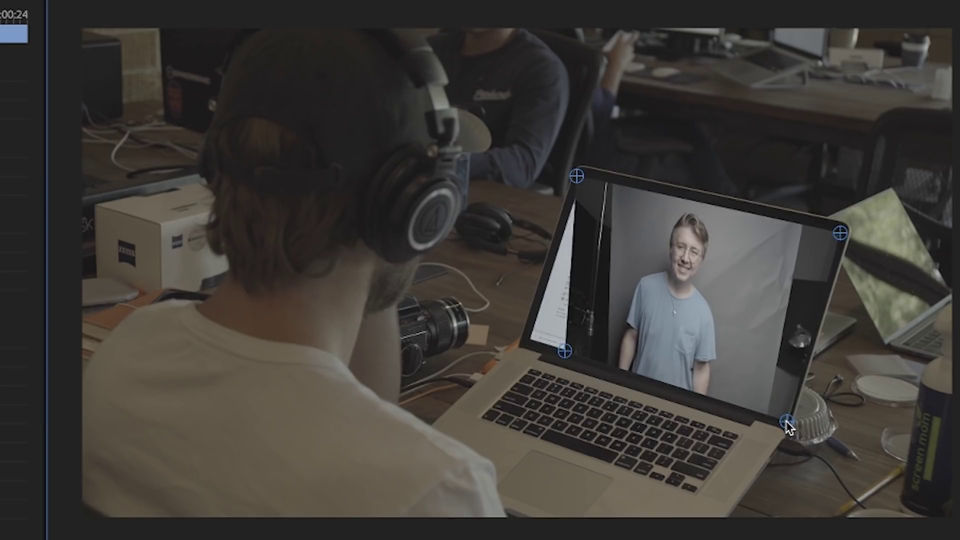
{"action": "left_click_drag", "start_coordinate": [565, 351], "coordinate": [524, 339]}
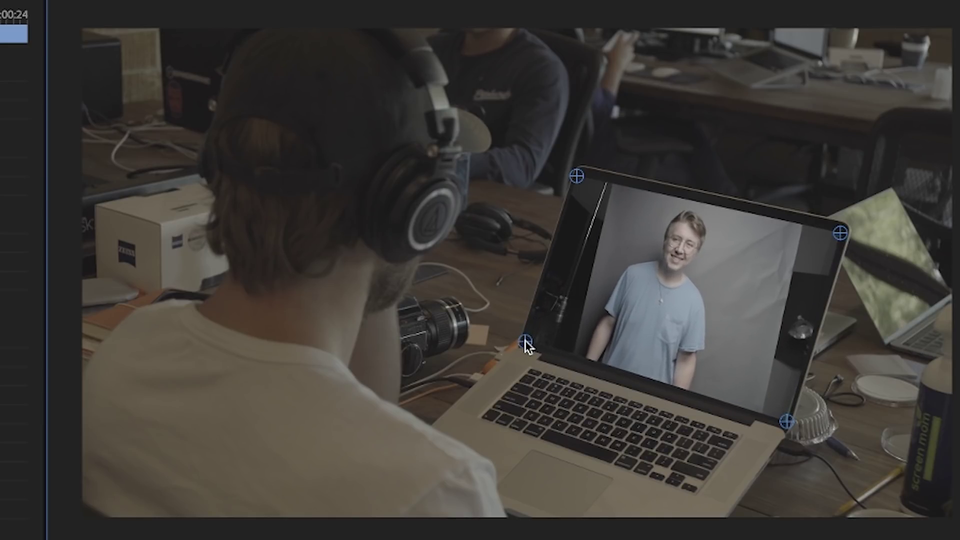